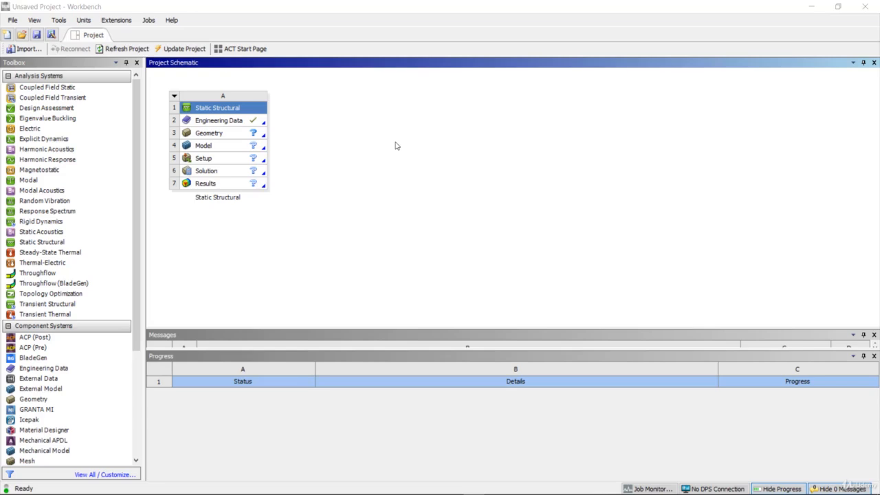
# Import the contact-2.x_b geometry file into the Static Structural system.
pyautogui.rightClick(224, 134)
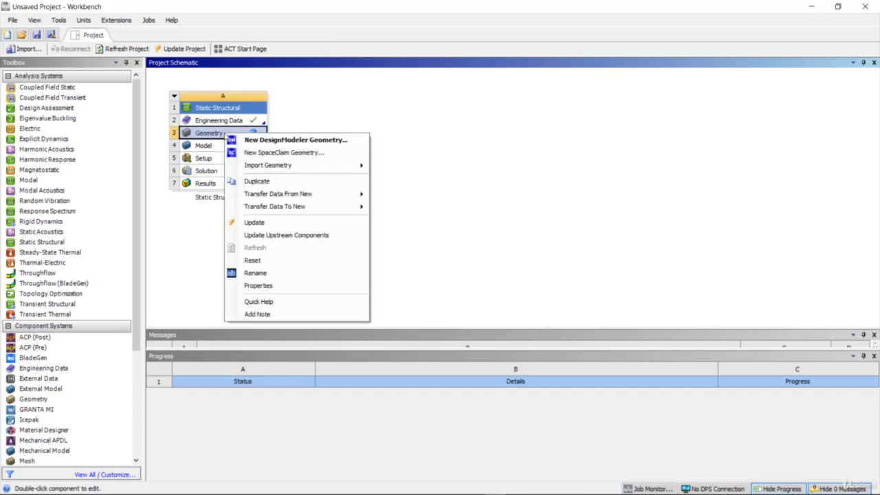
pyautogui.moveTo(267, 165)
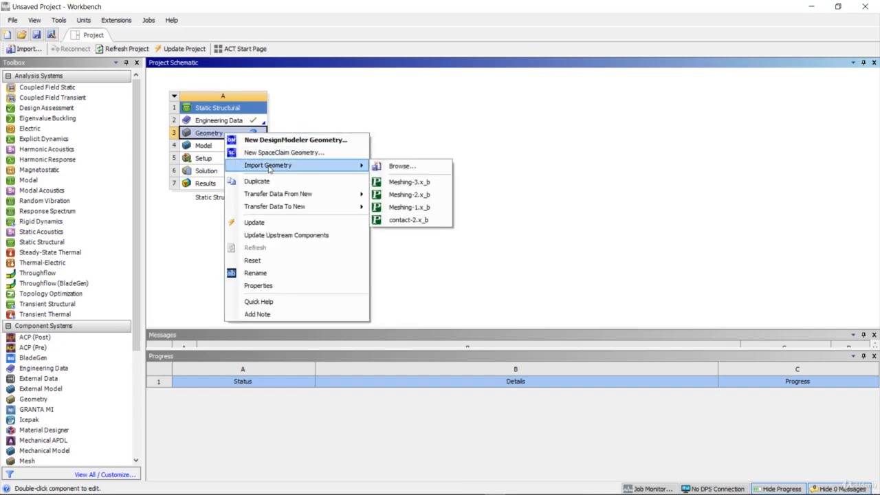
pyautogui.click(402, 167)
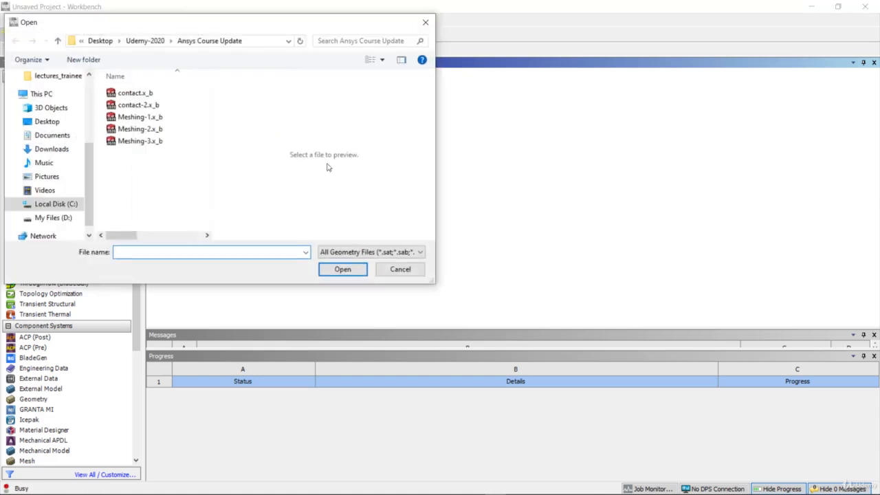
pyautogui.click(157, 108)
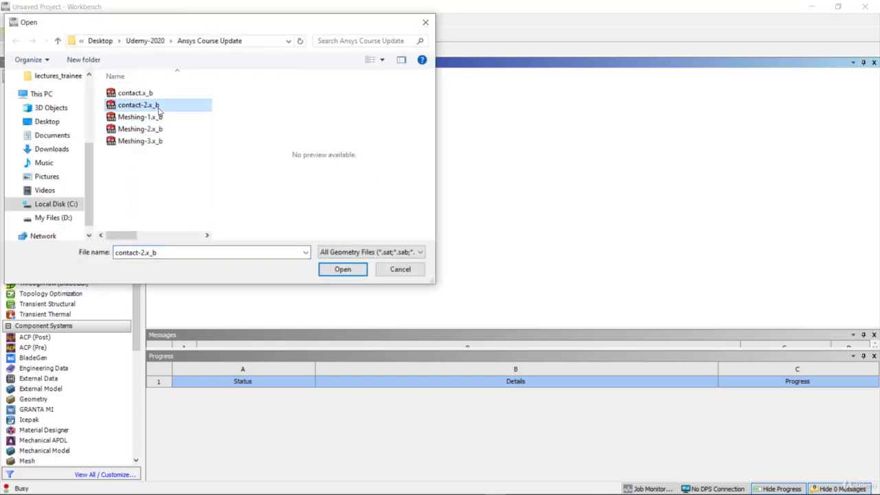
pyautogui.click(329, 269)
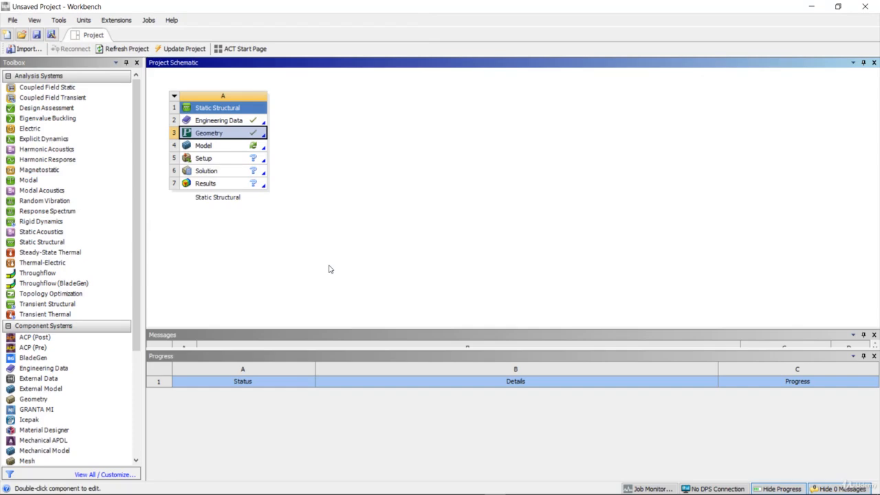
# Open the Static Structural model in Mechanical and inspect the plate and pin assembly from several angles.
pyautogui.doubleClick(225, 150)
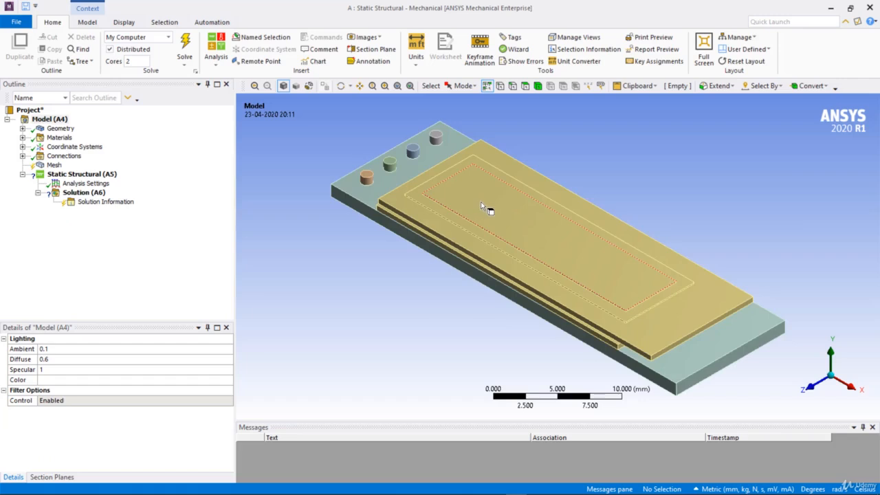
pyautogui.moveTo(430, 210); pyautogui.dragTo(538, 231, button='middle')
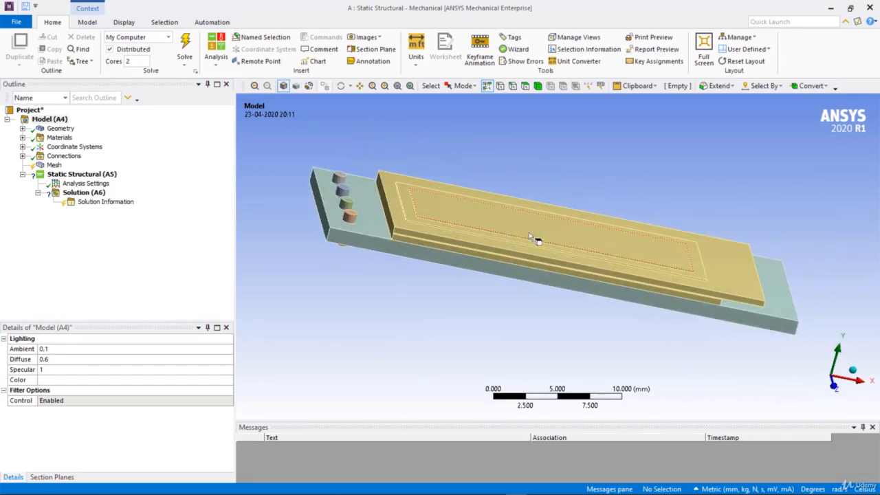
pyautogui.moveTo(422, 221); pyautogui.dragTo(387, 235, button='middle')
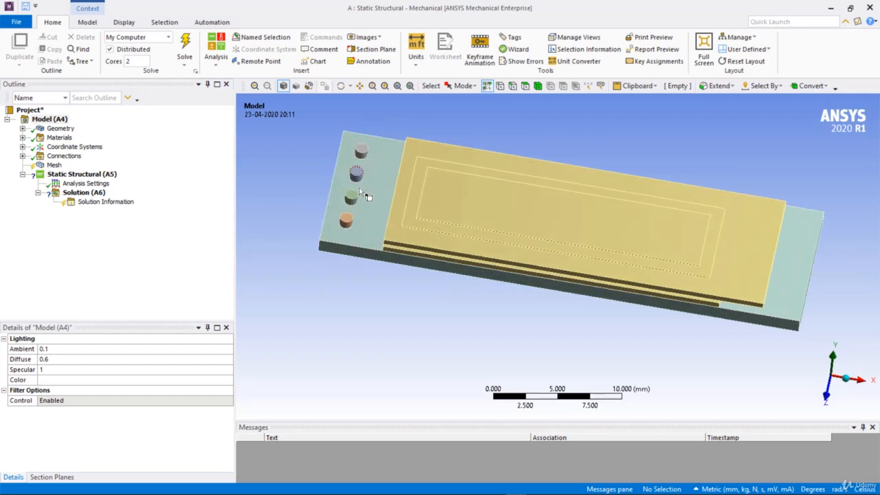
pyautogui.moveTo(551, 237); pyautogui.dragTo(526, 260, button='middle')
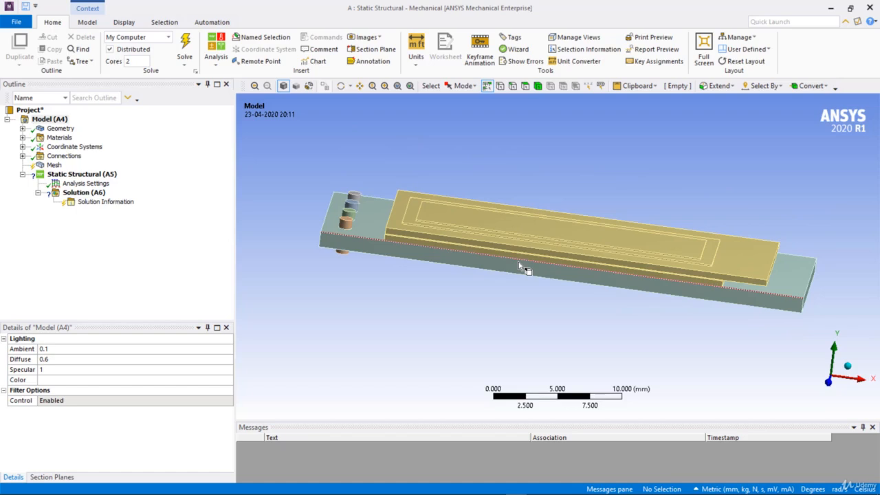
pyautogui.moveTo(499, 234); pyautogui.dragTo(495, 249, button='middle')
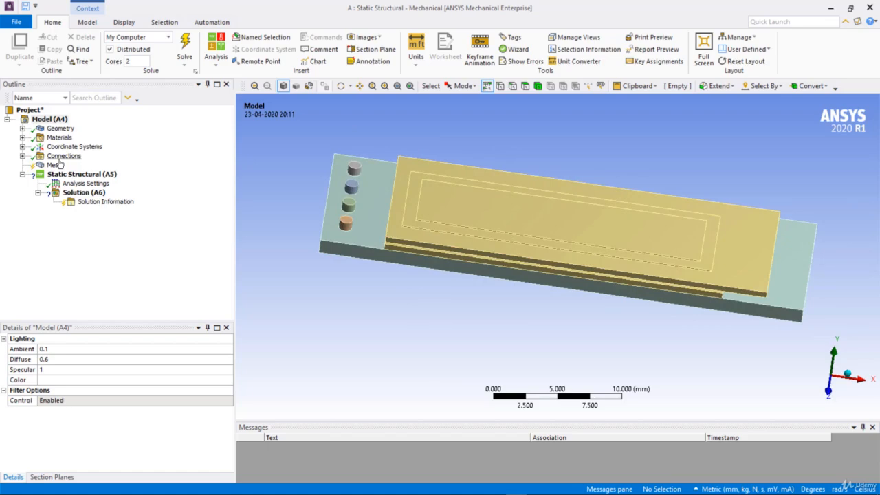
# Expand the Contacts group under Connections and review Contact Region through Contact Region 5 one by one.
pyautogui.click(24, 156)
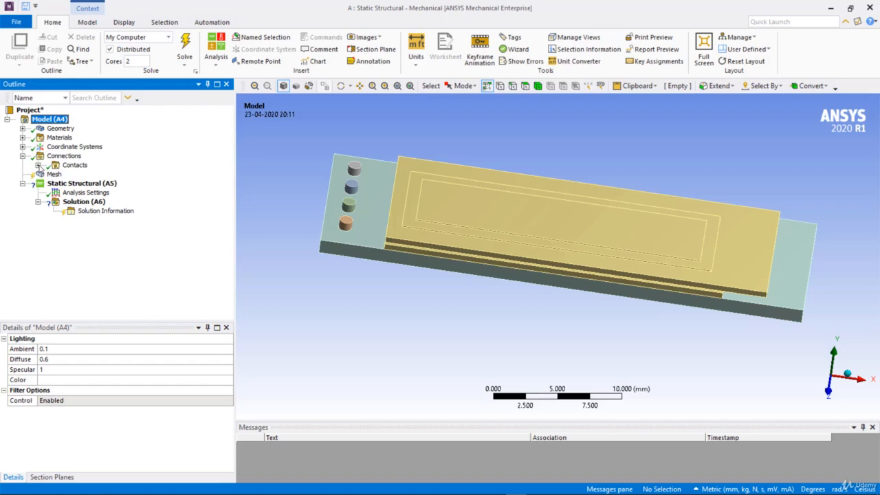
pyautogui.click(39, 166)
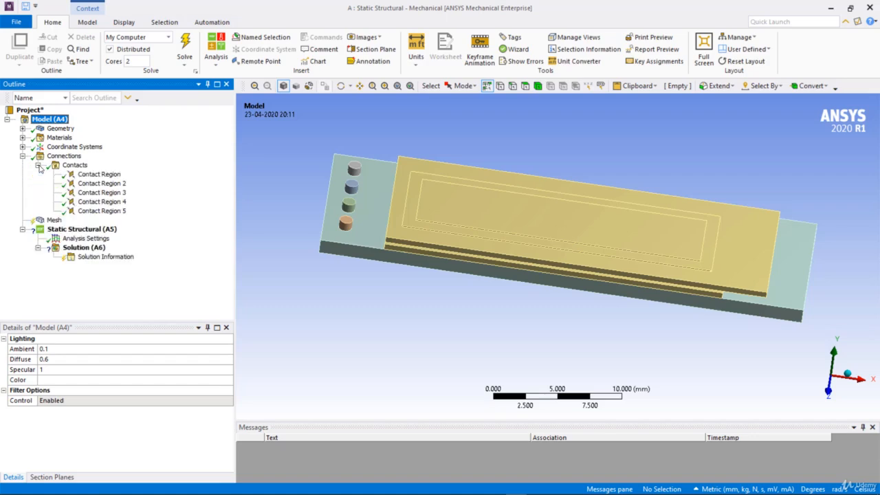
pyautogui.click(95, 173)
pyautogui.click(96, 184)
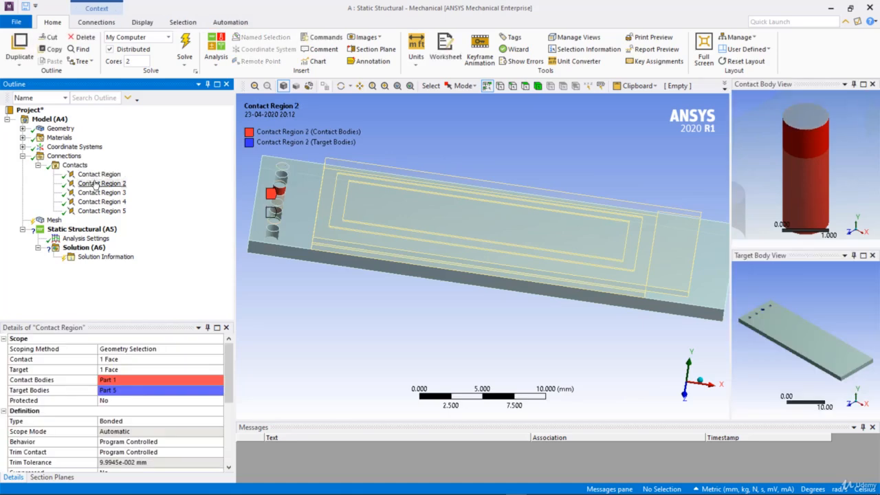
pyautogui.click(100, 192)
pyautogui.click(100, 201)
pyautogui.click(101, 211)
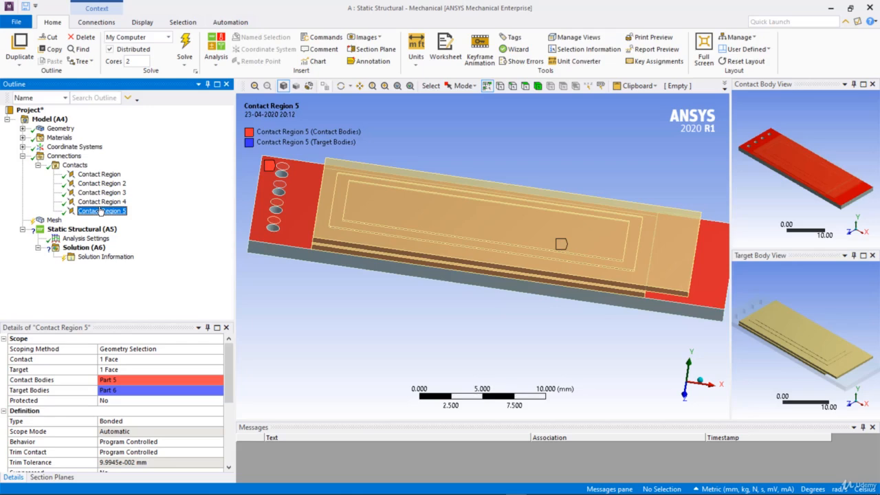
# Compare the first two contact regions and examine the first one's pin and hole faces in enlarged body views.
pyautogui.click(100, 176)
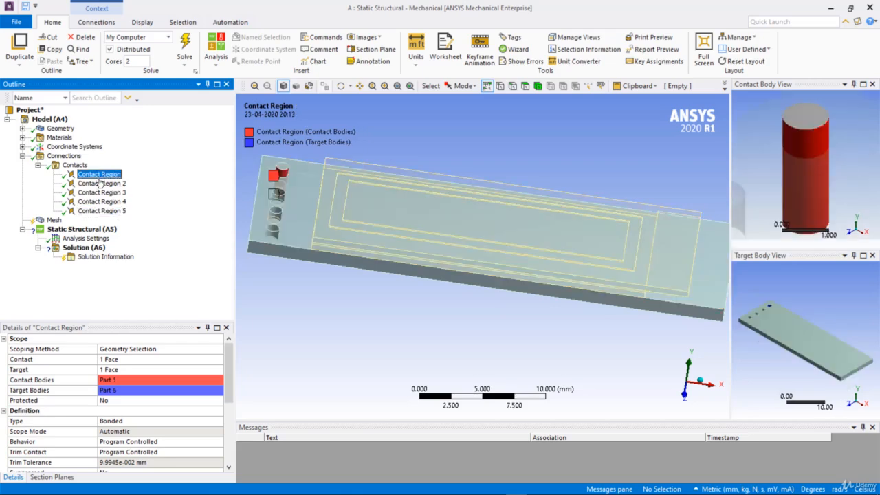
pyautogui.click(100, 183)
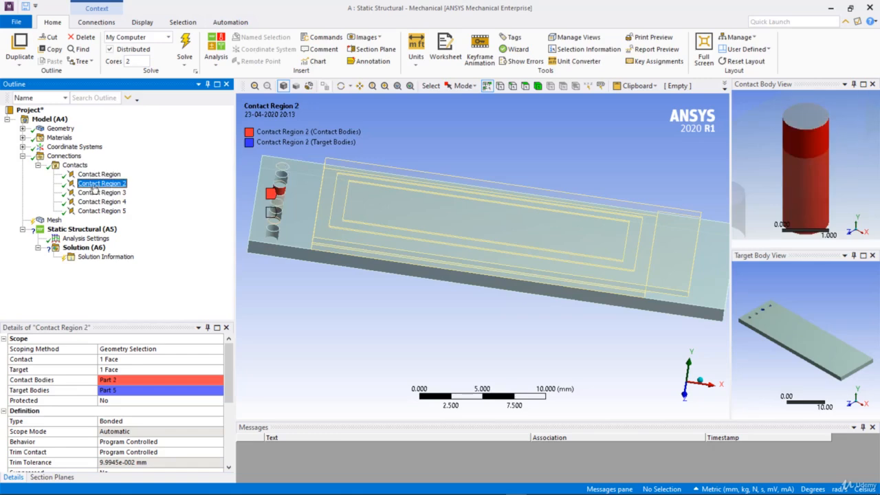
pyautogui.click(89, 175)
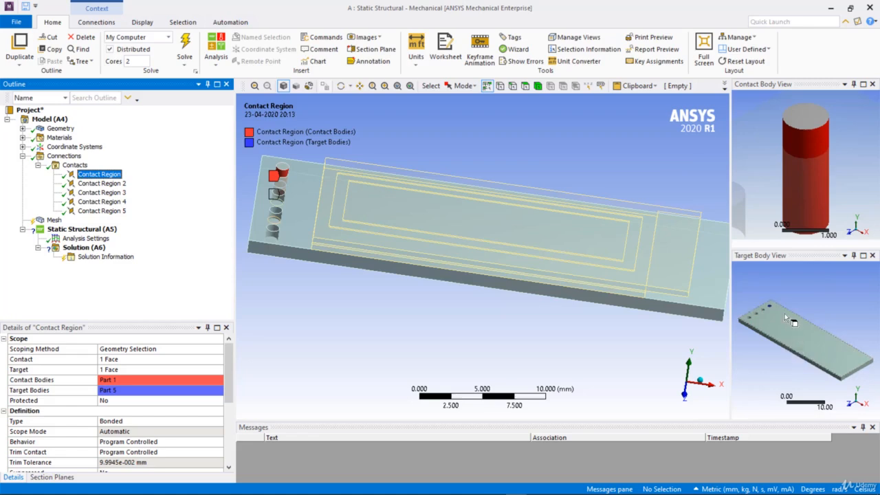
pyautogui.scroll(5, 784, 314)
pyautogui.keyDown('ctrl'); pyautogui.moveTo(807, 336); pyautogui.dragTo(833, 354, button='middle'); pyautogui.keyUp('ctrl')
pyautogui.moveTo(762, 318)
pyautogui.keyDown('ctrl'); pyautogui.mouseDown(button='middle')
pyautogui.moveTo(821, 325)
pyautogui.moveTo(835, 339)
pyautogui.moveTo(833, 363)
pyautogui.mouseUp(button='middle'); pyautogui.keyUp('ctrl')
pyautogui.scroll(1, 834, 364)
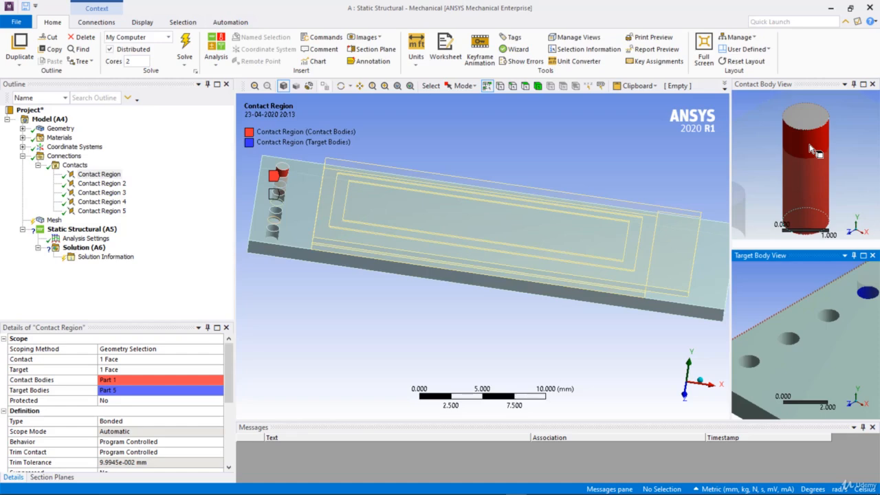
pyautogui.moveTo(730, 167); pyautogui.dragTo(561, 183)
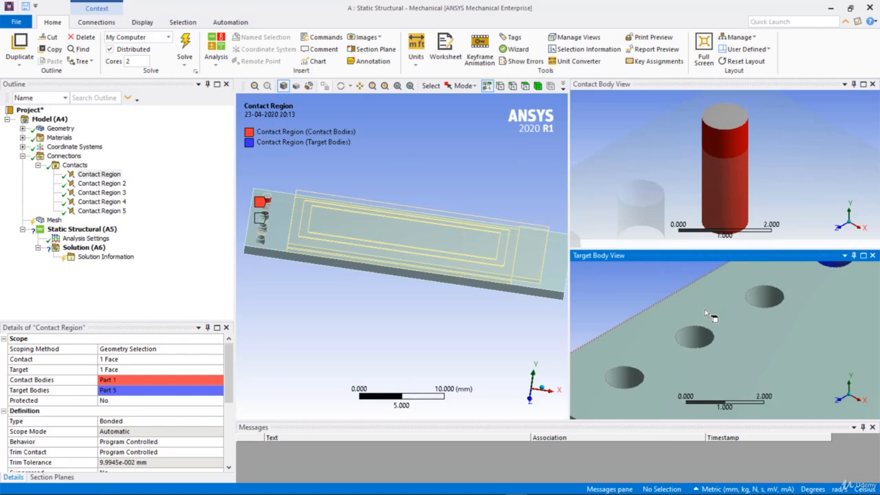
# Examine the contact and target faces of Contact Region 5 between the base plate and the plate on it.
pyautogui.click(101, 210)
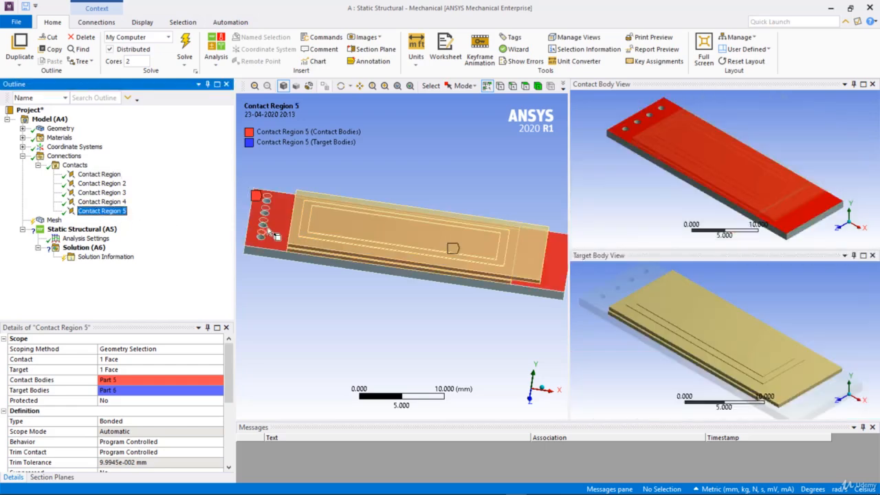
pyautogui.moveTo(310, 239); pyautogui.dragTo(363, 239, button='middle')
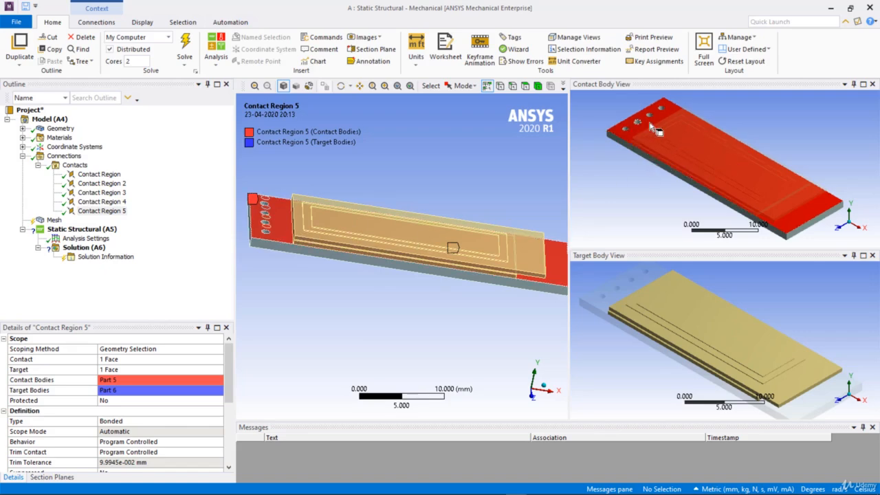
pyautogui.moveTo(660, 344); pyautogui.dragTo(694, 366, button='middle')
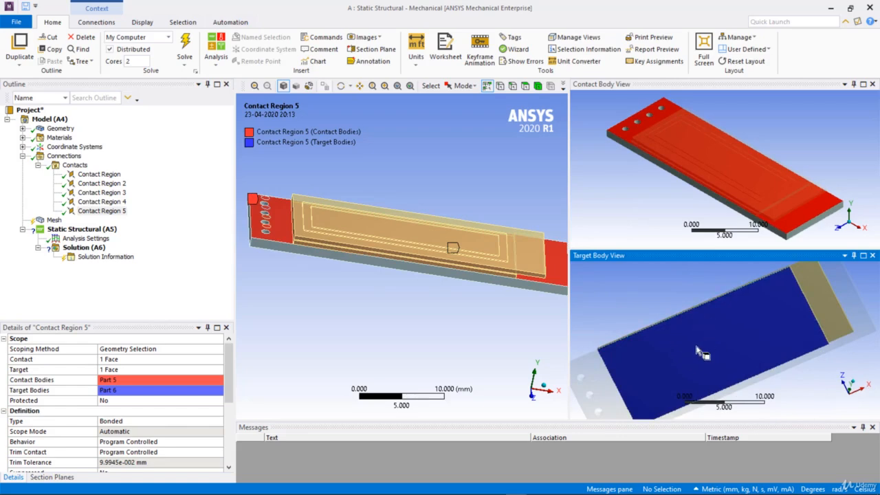
# Review which pin and base plate hole each of the first four contact regions connects.
pyautogui.click(121, 201)
pyautogui.click(118, 193)
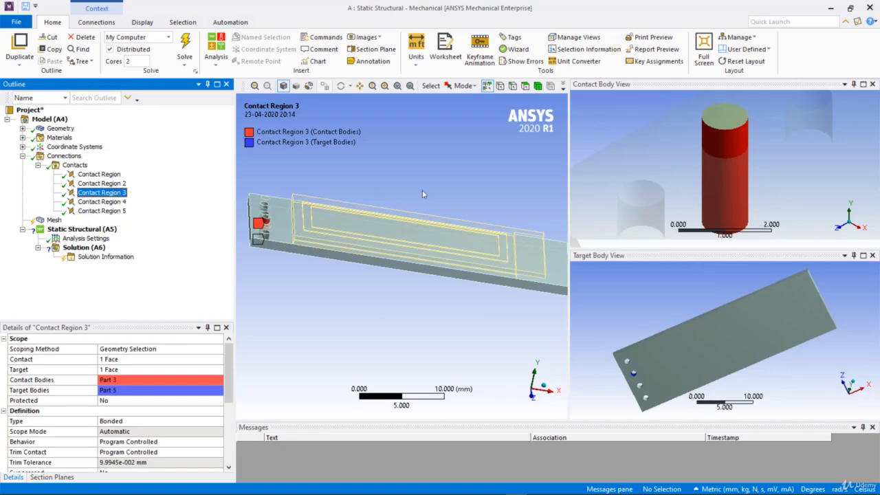
pyautogui.click(95, 174)
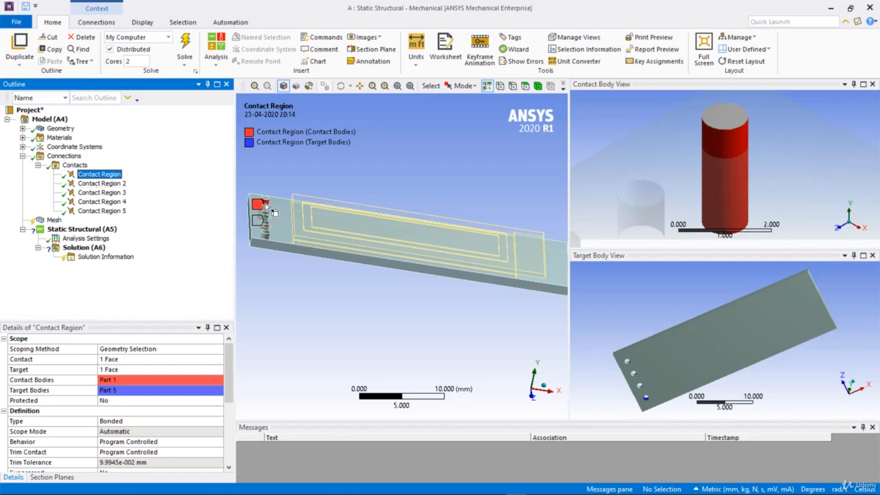
pyautogui.click(121, 184)
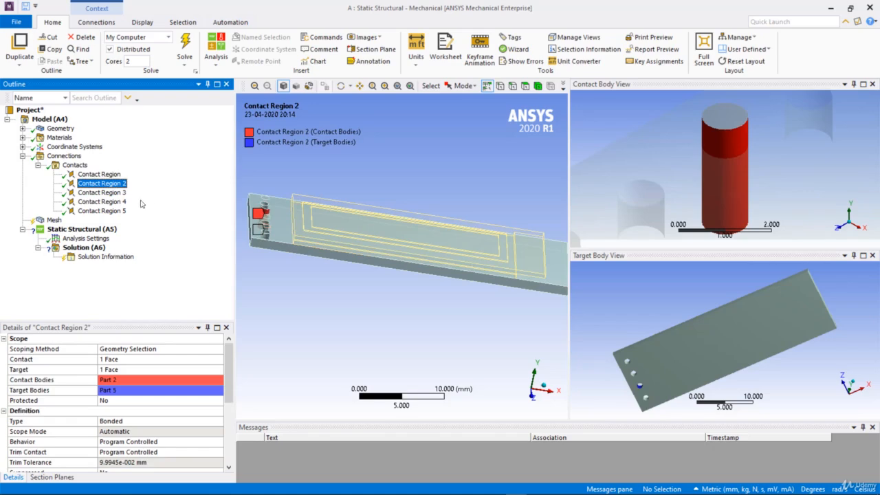
pyautogui.click(116, 192)
# Rename the first four contact regions together with the sequential base name "Pin".
pyautogui.click(116, 202)
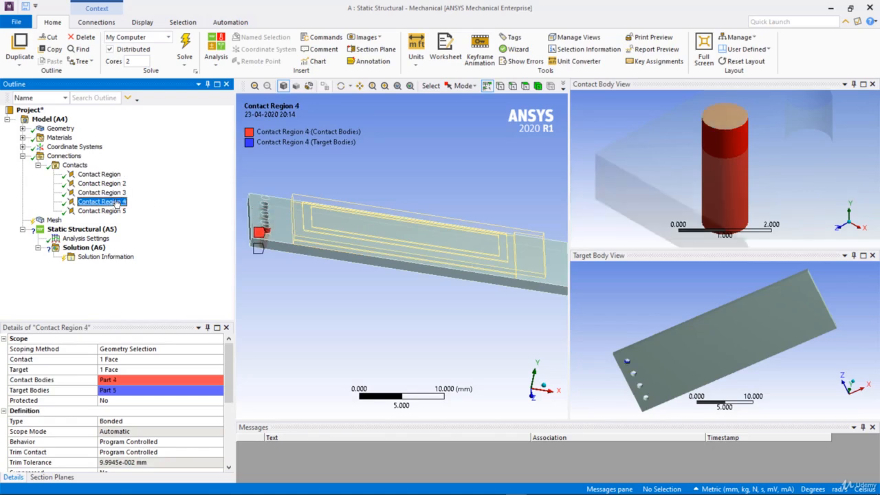
pyautogui.keyDown('shift'); pyautogui.click(107, 176); pyautogui.keyUp('shift')
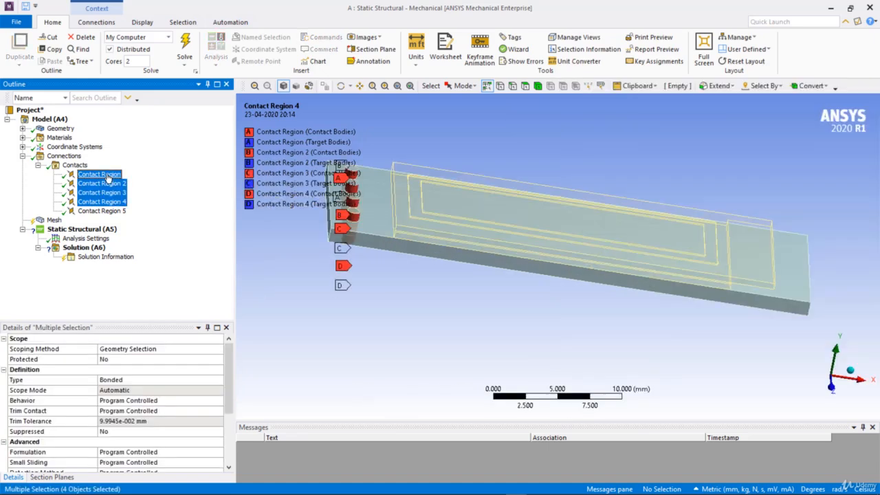
pyautogui.rightClick(108, 178)
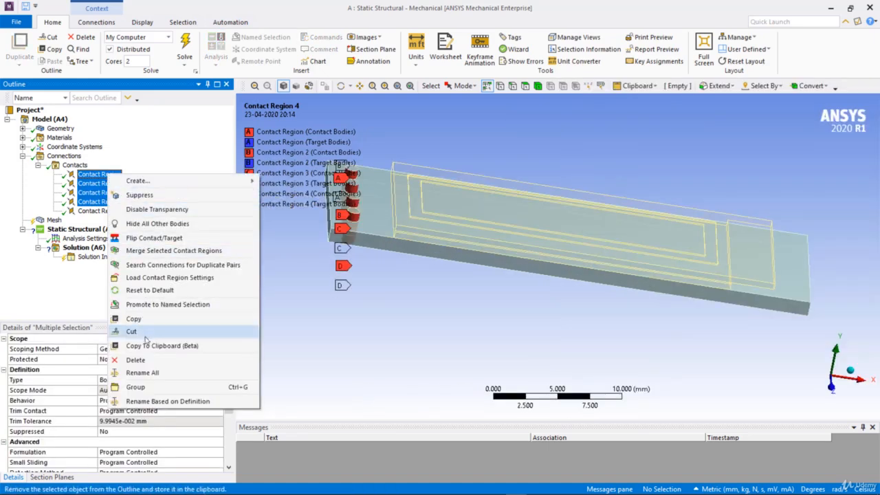
pyautogui.click(143, 373)
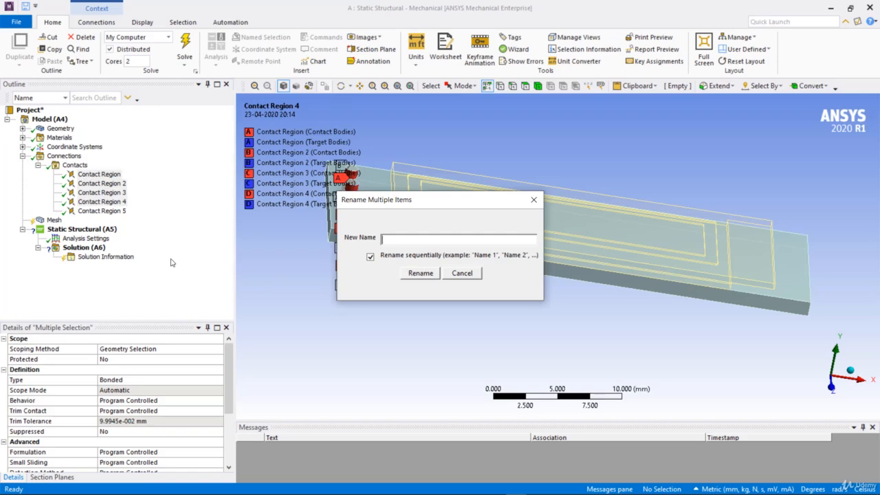
pyautogui.write('Pin')
pyautogui.click(423, 274)
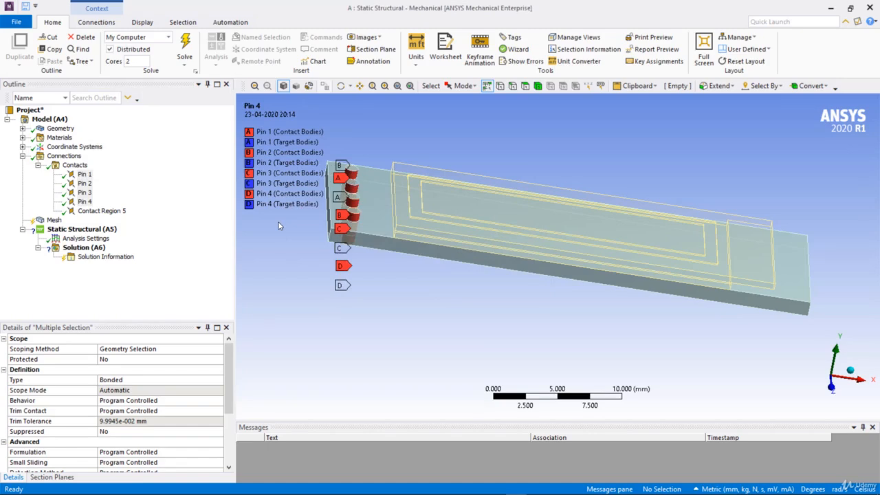
# Examine the Pin 1 contact, looking closely at its target hole face in the base plate.
pyautogui.click(84, 175)
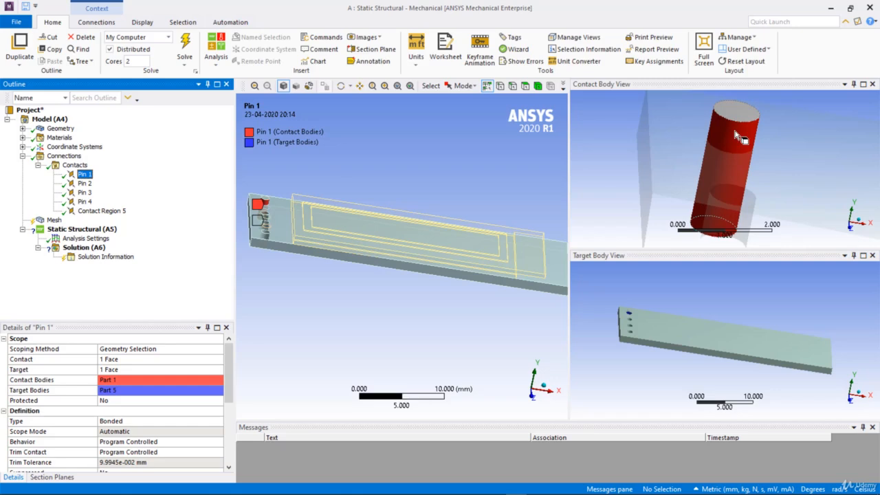
pyautogui.scroll(5, 626, 319)
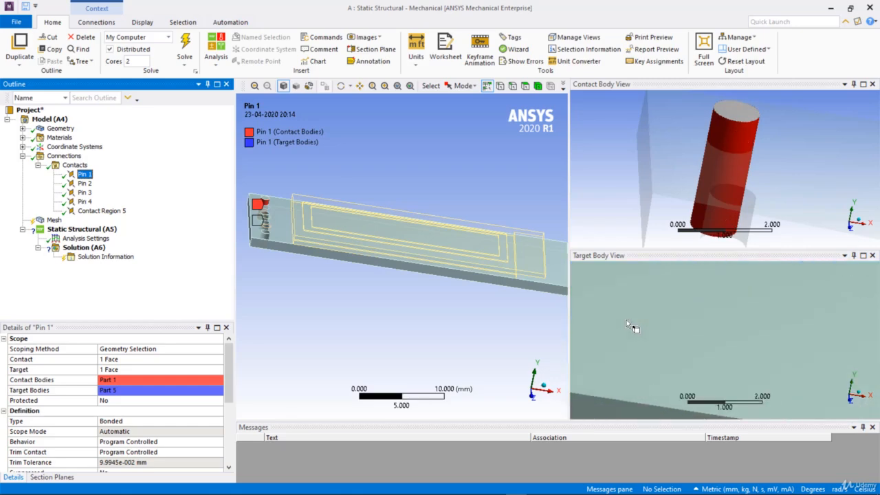
pyautogui.keyDown('ctrl'); pyautogui.moveTo(642, 282); pyautogui.dragTo(722, 341, button='middle'); pyautogui.keyUp('ctrl')
pyautogui.scroll(-3, 656, 323)
pyautogui.scroll(5, 697, 323)
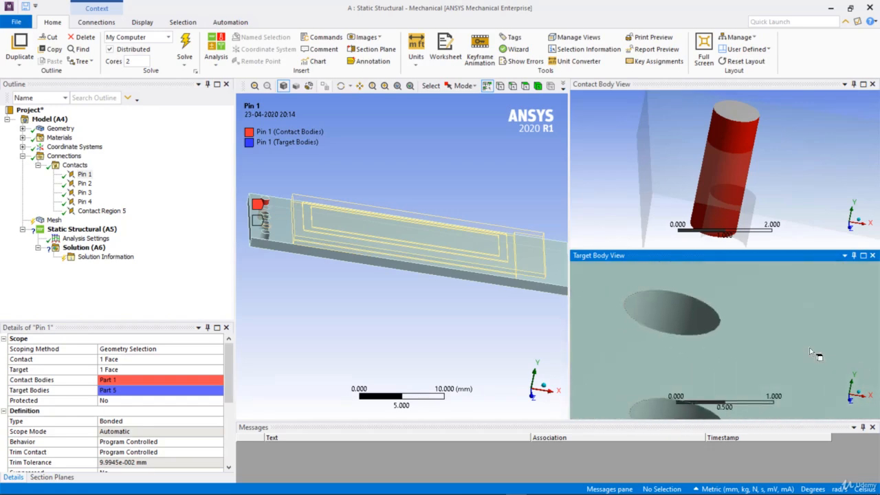
pyautogui.scroll(-2, 697, 319)
pyautogui.scroll(2, 700, 295)
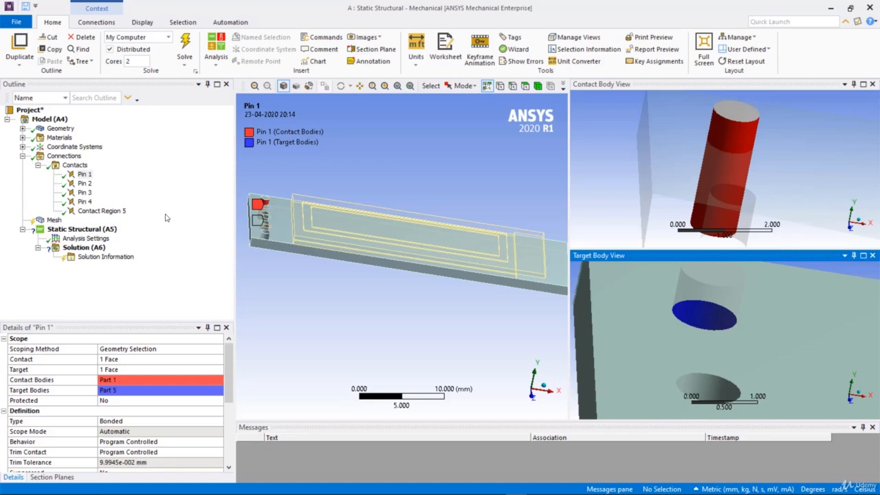
# Review the contact definition details of Pin 1, Pin 2 and Pin 3.
pyautogui.click(84, 175)
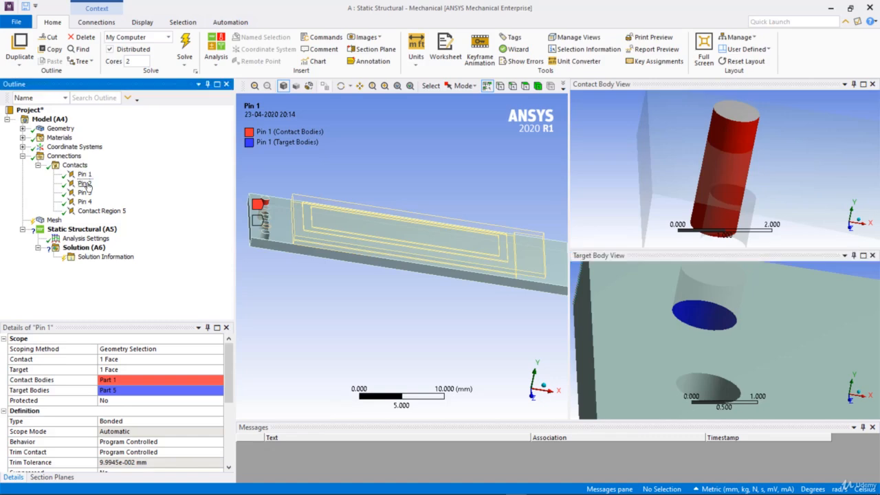
pyautogui.click(84, 184)
pyautogui.click(83, 193)
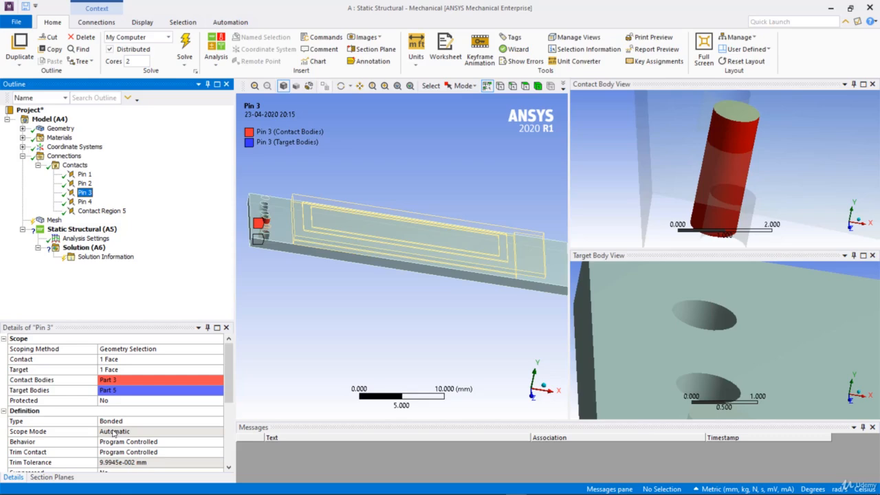
# Set the contact type of Contact Region 5, between Part 5 and Part 6, to No Separation.
pyautogui.click(94, 211)
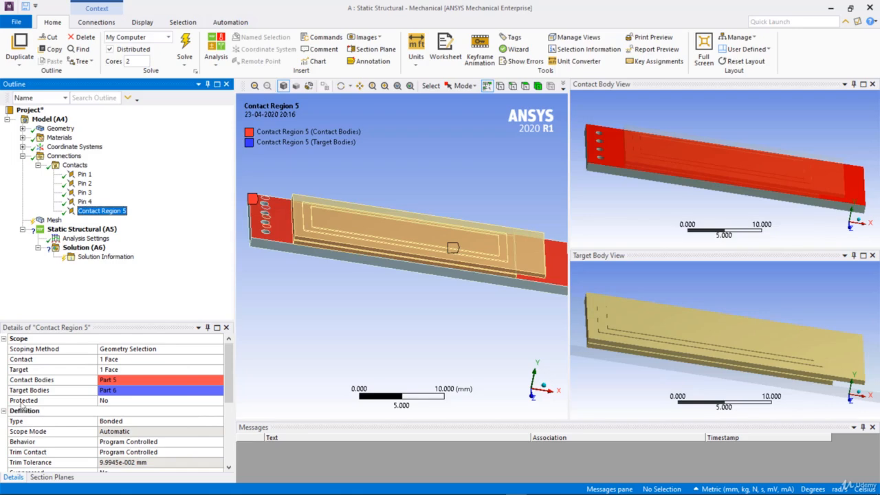
pyautogui.click(144, 423)
pyautogui.click(218, 422)
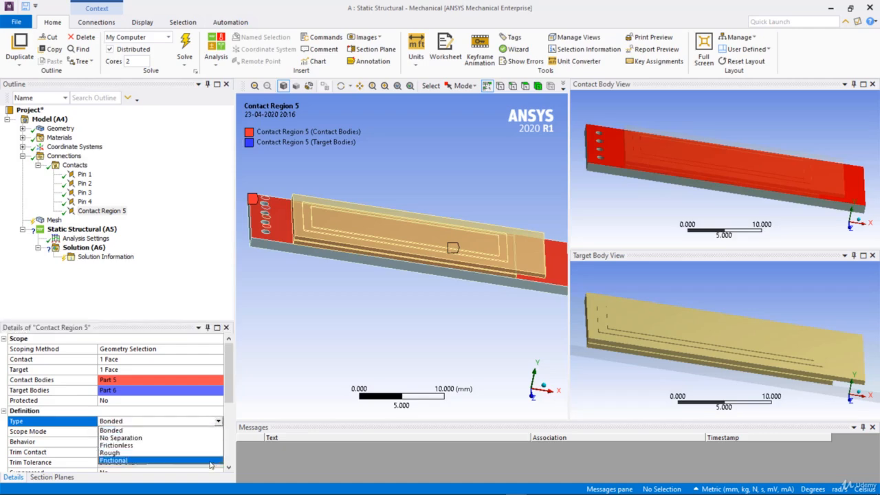
pyautogui.click(210, 438)
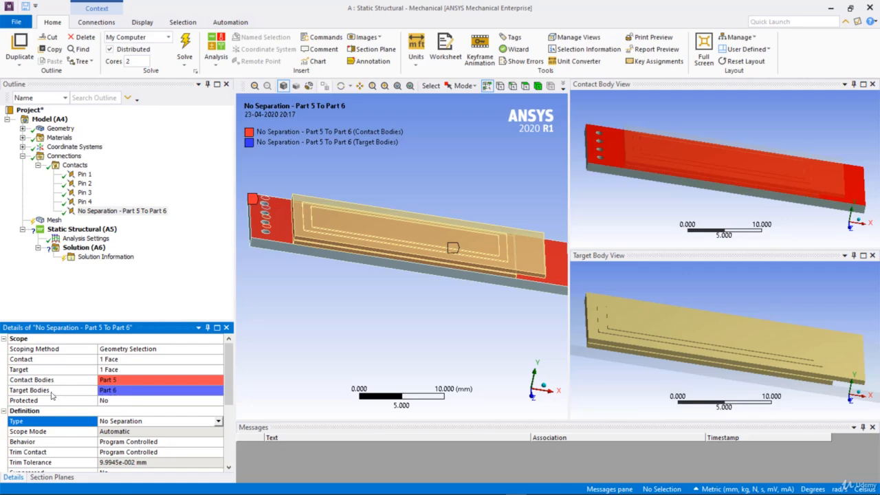
pyautogui.moveTo(228, 374)
pyautogui.mouseDown()
pyautogui.moveTo(227, 428)
pyautogui.moveTo(230, 382)
pyautogui.mouseUp()
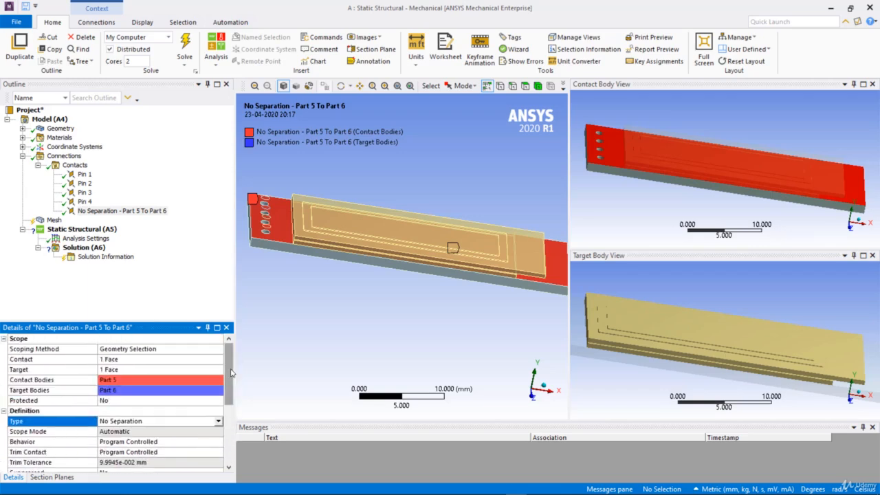